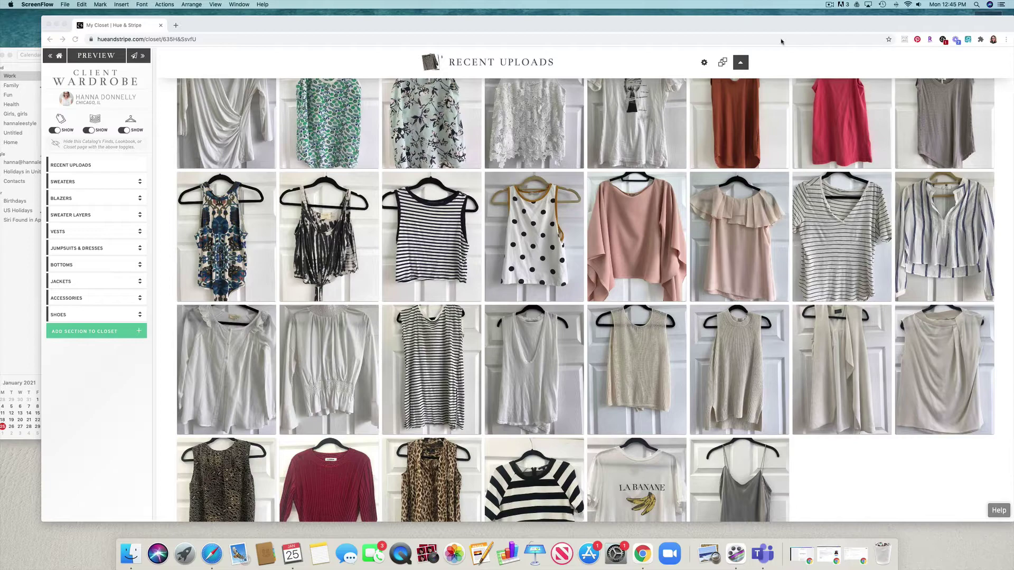
{"action": "scroll", "coordinate": [733, 120], "scroll_direction": "down", "scroll_amount": 10}
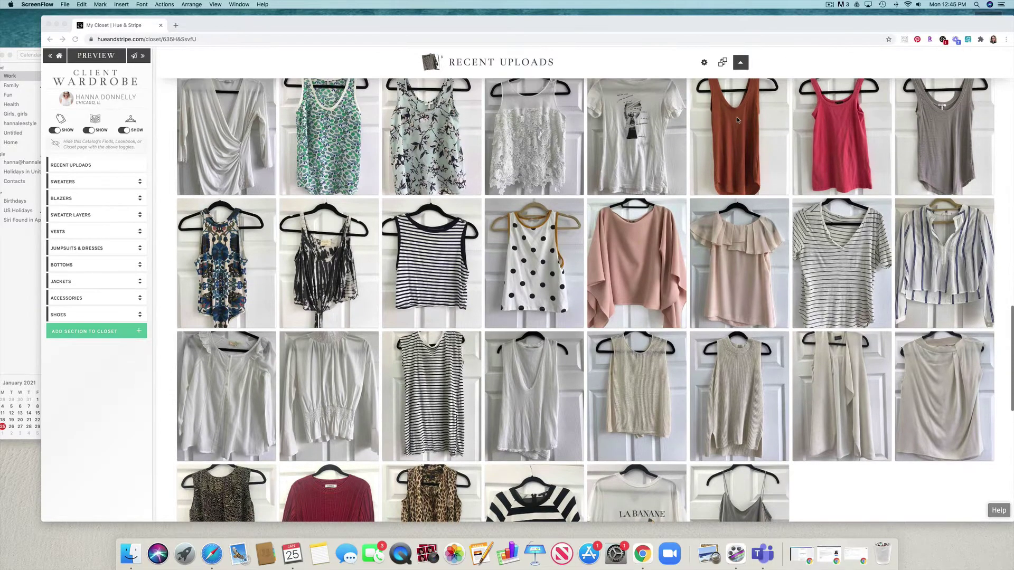
{"action": "scroll", "coordinate": [733, 121], "scroll_direction": "down", "scroll_amount": 10}
{"action": "scroll", "coordinate": [734, 120], "scroll_direction": "down", "scroll_amount": 10}
{"action": "scroll", "coordinate": [733, 121], "scroll_direction": "up", "scroll_amount": 15}
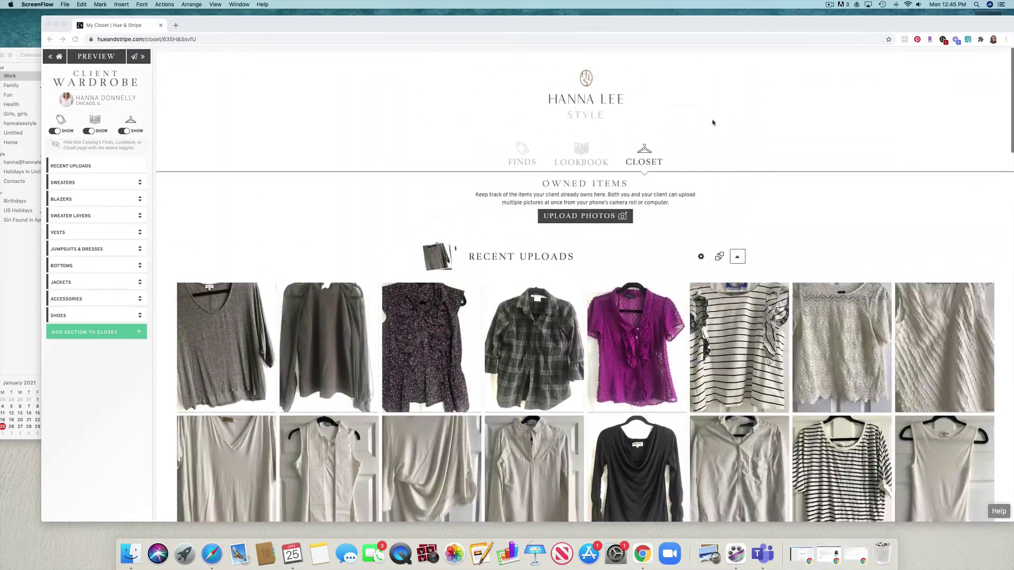
Browse the client's Lookbook, expanding and collapsing the Purple Shirt looks
{"action": "left_click", "coordinate": [581, 155]}
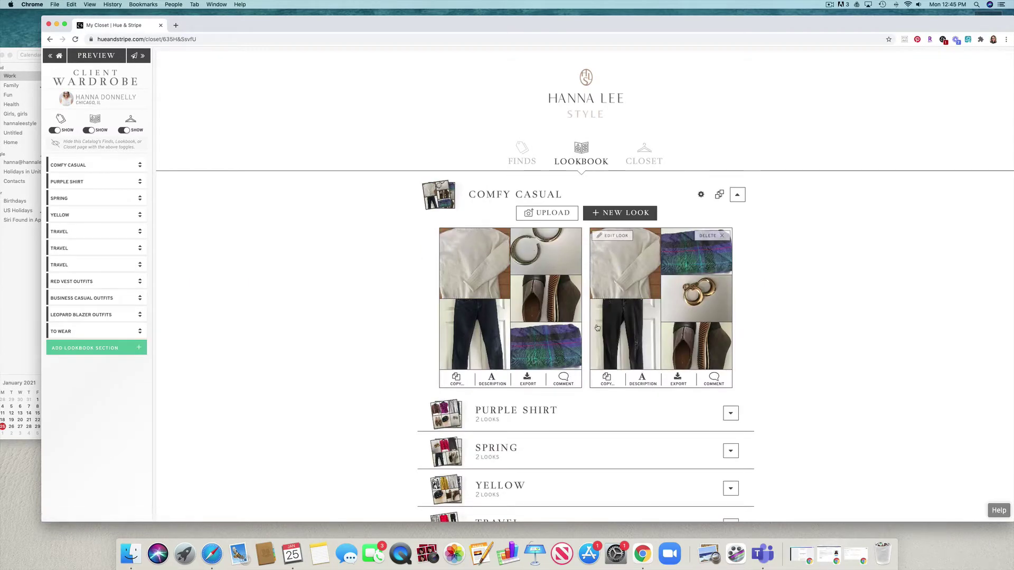
{"action": "scroll", "coordinate": [595, 277], "scroll_direction": "down", "scroll_amount": 4}
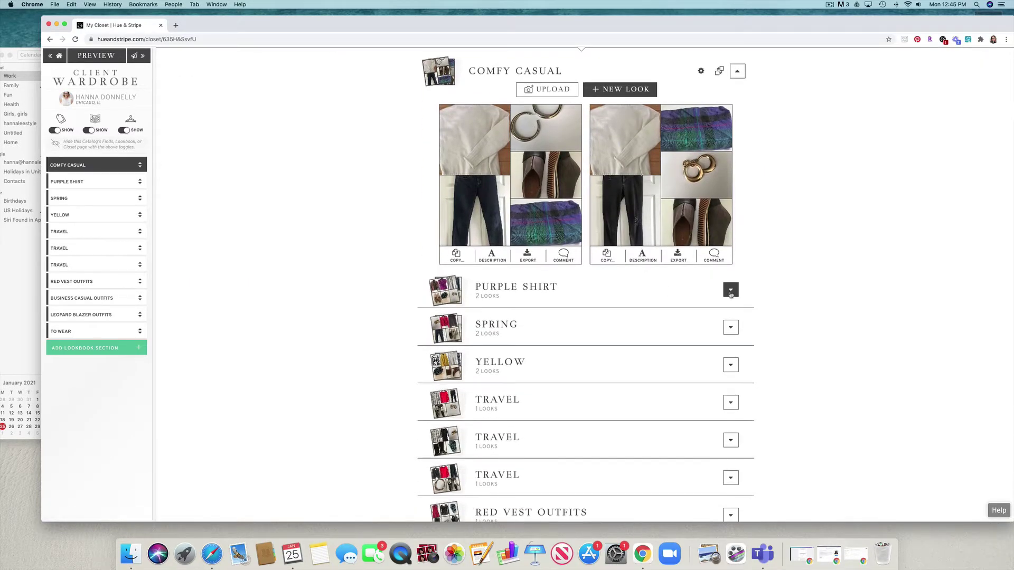
{"action": "left_click", "coordinate": [731, 290]}
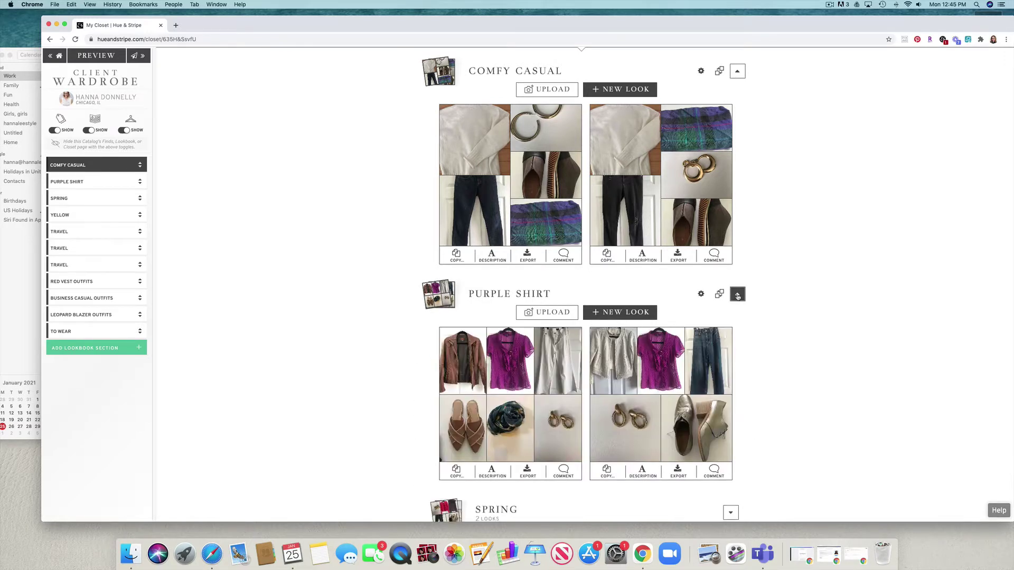
{"action": "left_click", "coordinate": [738, 293]}
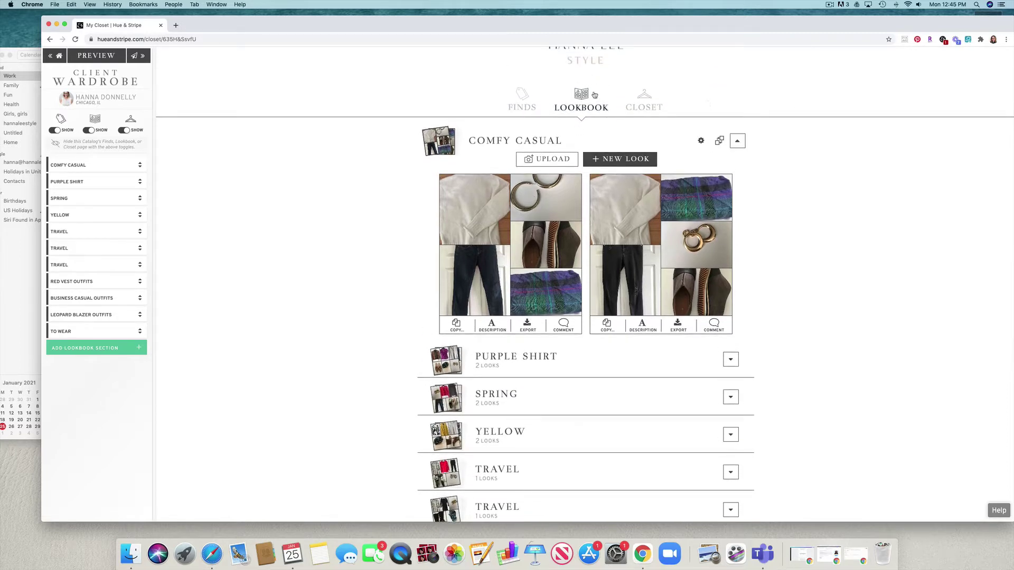
In Finds, collapse the Freda Salvador finds, then return to the Closet of owned items
{"action": "left_click", "coordinate": [523, 101]}
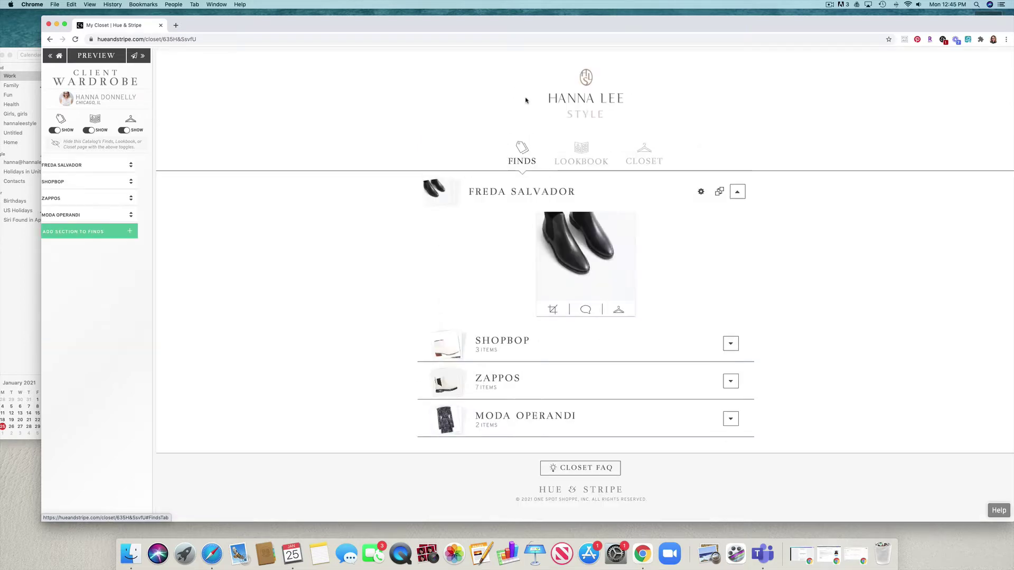
{"action": "left_click", "coordinate": [737, 192]}
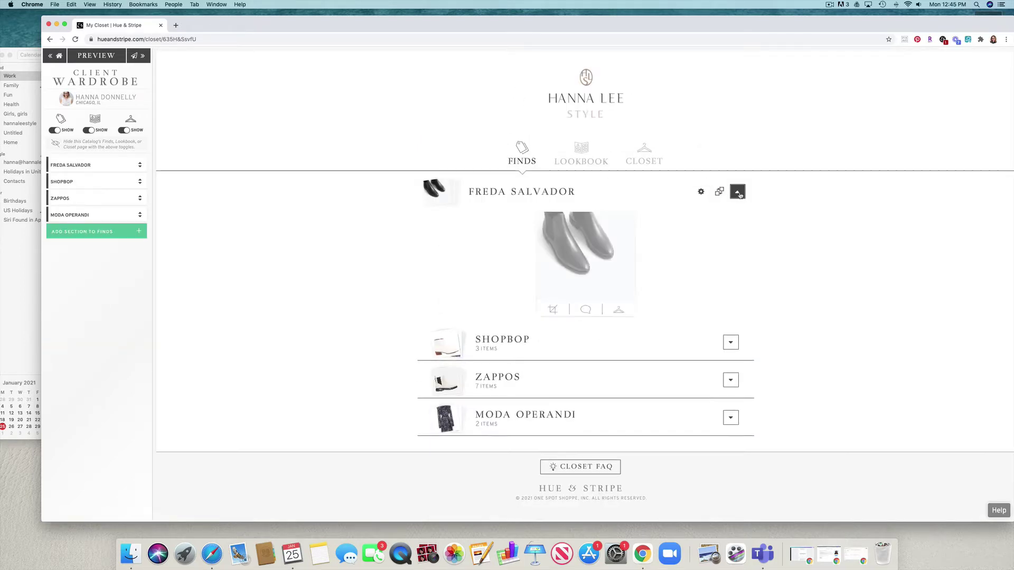
{"action": "left_click", "coordinate": [642, 161]}
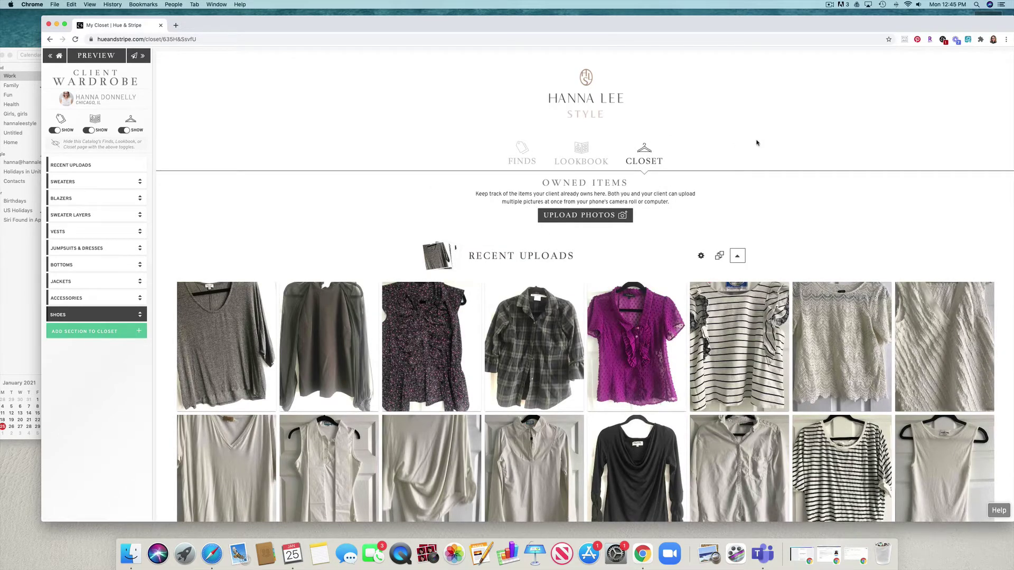
{"action": "scroll", "coordinate": [755, 143], "scroll_direction": "down", "scroll_amount": 3}
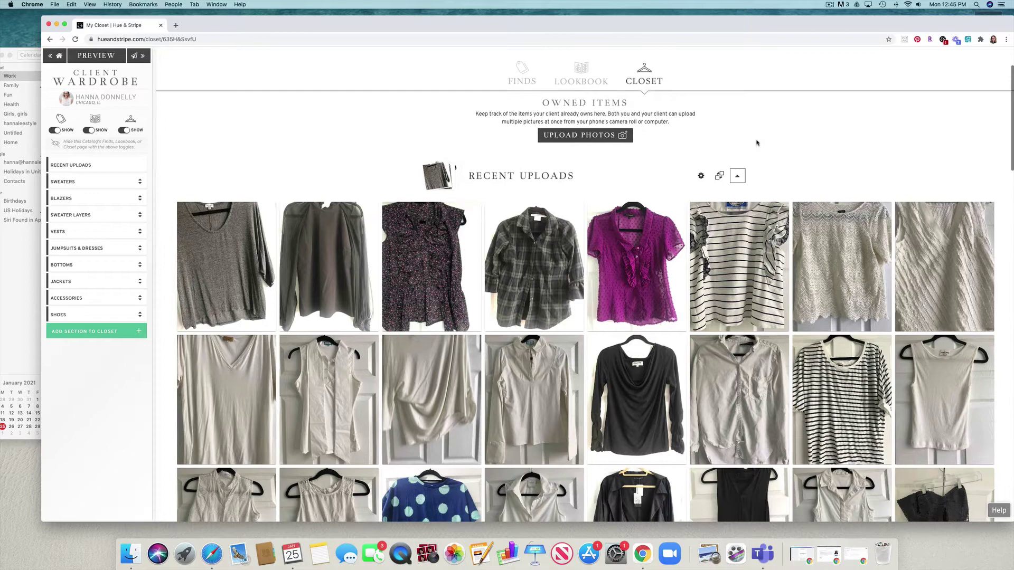
{"action": "scroll", "coordinate": [756, 142], "scroll_direction": "down", "scroll_amount": 3}
{"action": "scroll", "coordinate": [756, 143], "scroll_direction": "down", "scroll_amount": 2}
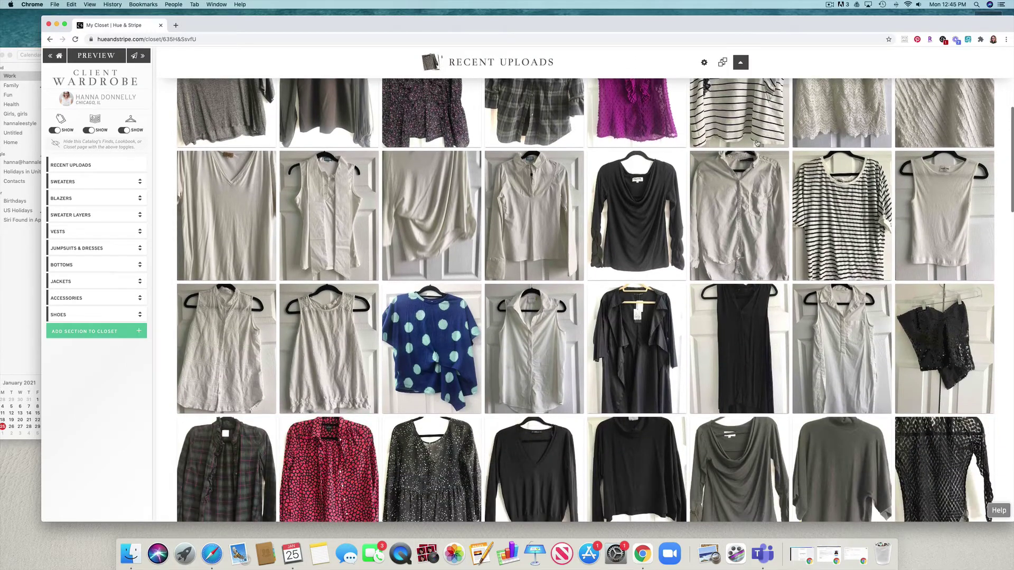
{"action": "scroll", "coordinate": [756, 143], "scroll_direction": "down", "scroll_amount": 3}
{"action": "scroll", "coordinate": [756, 143], "scroll_direction": "down", "scroll_amount": 2}
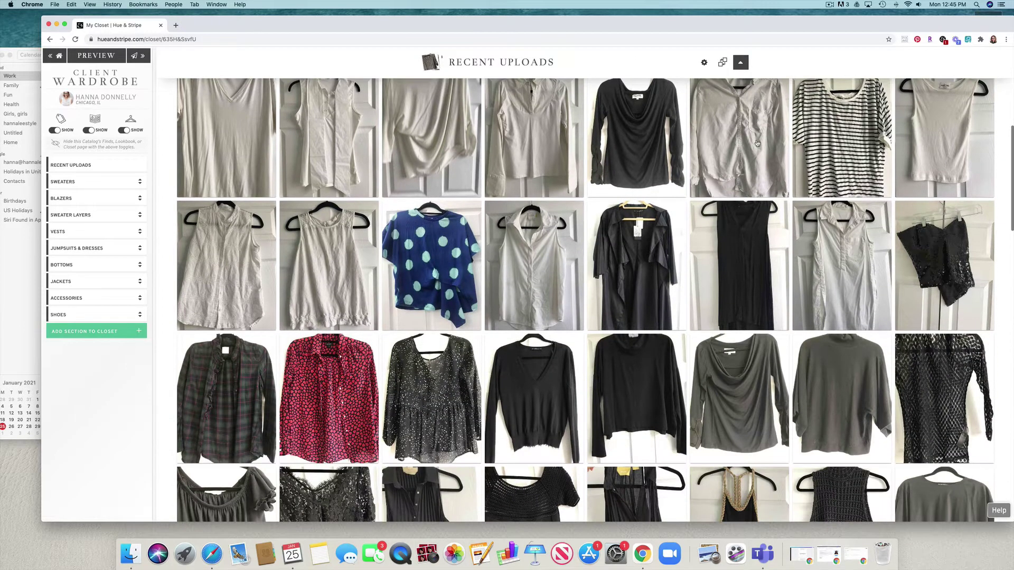
{"action": "scroll", "coordinate": [756, 142], "scroll_direction": "down", "scroll_amount": 3}
{"action": "scroll", "coordinate": [757, 143], "scroll_direction": "down", "scroll_amount": 3}
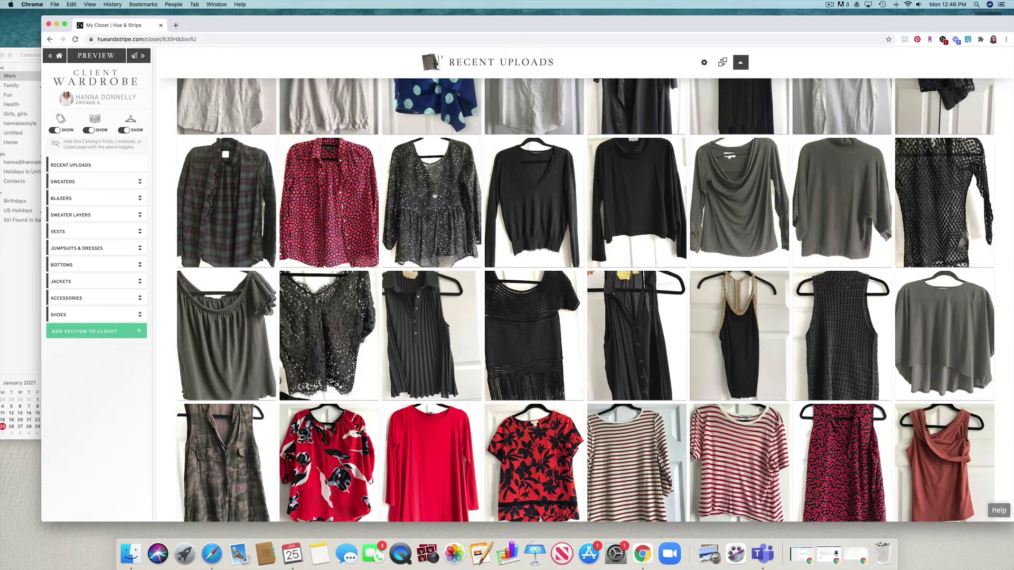
{"action": "scroll", "coordinate": [507, 301], "scroll_direction": "down", "scroll_amount": 3}
{"action": "scroll", "coordinate": [507, 301], "scroll_direction": "down", "scroll_amount": 3}
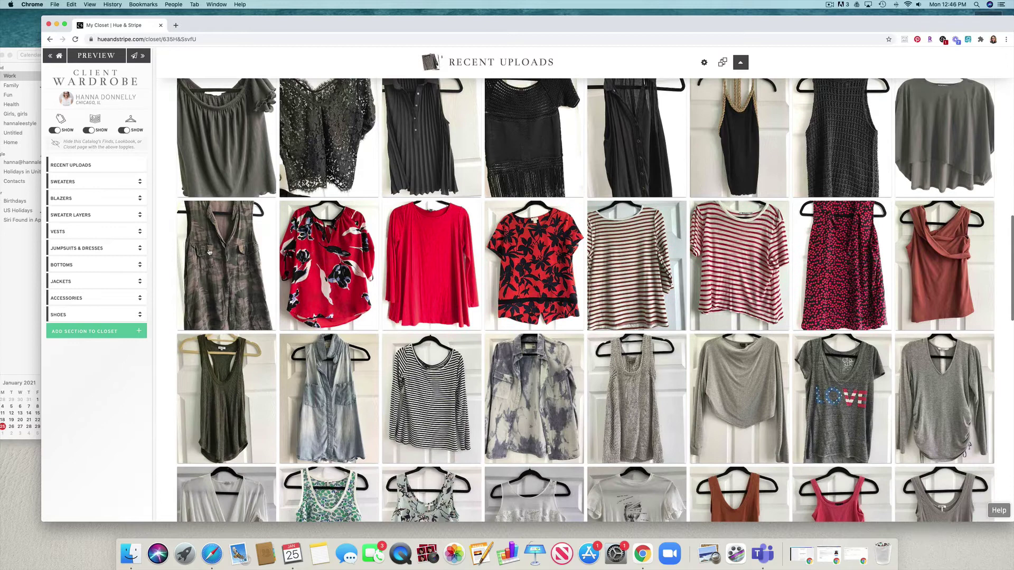
Delete the camouflage sleeveless shirt from Recent Uploads and confirm the permanent removal
{"action": "left_click", "coordinate": [210, 252]}
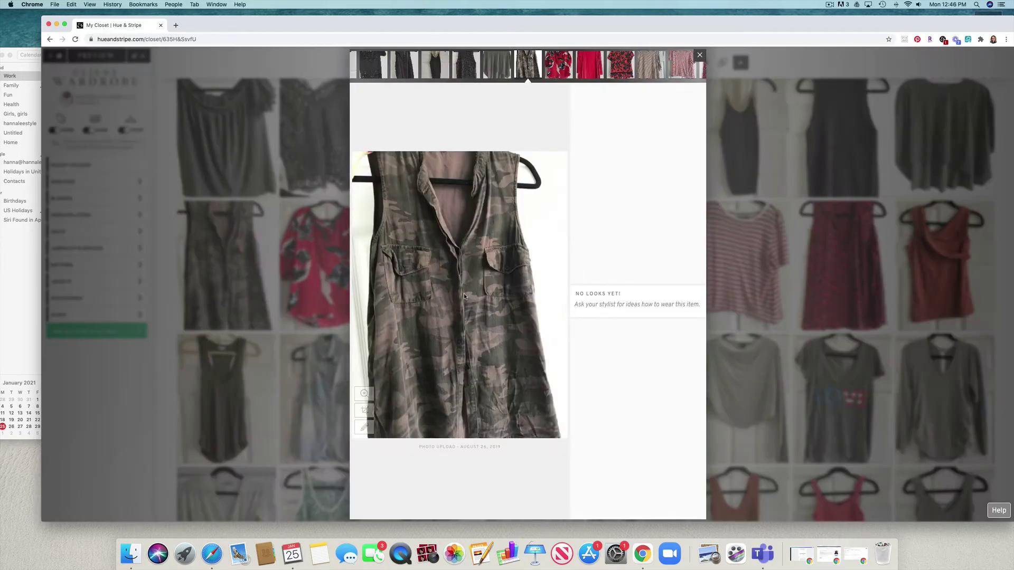
{"action": "left_click", "coordinate": [363, 428]}
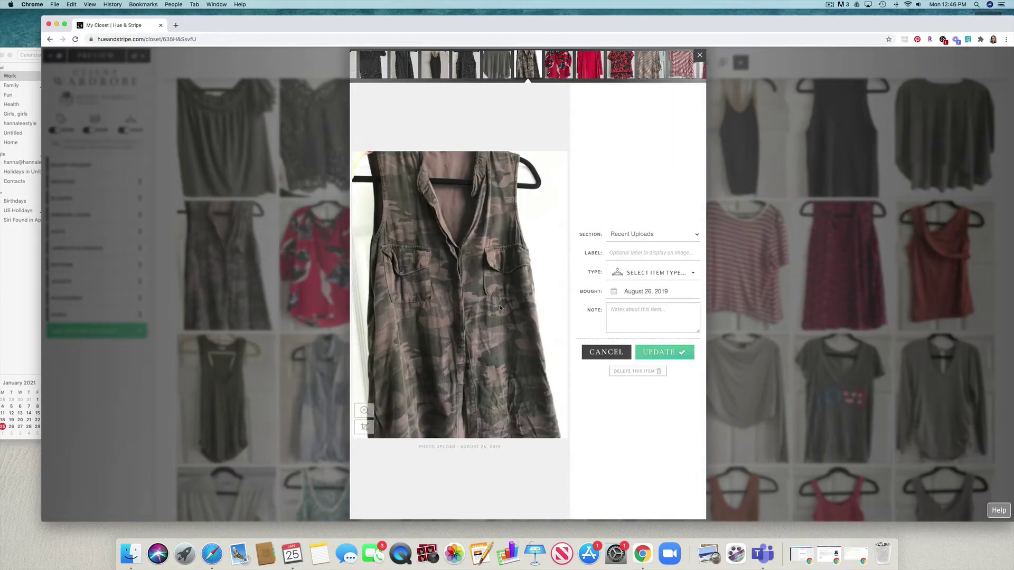
{"action": "left_click", "coordinate": [653, 372]}
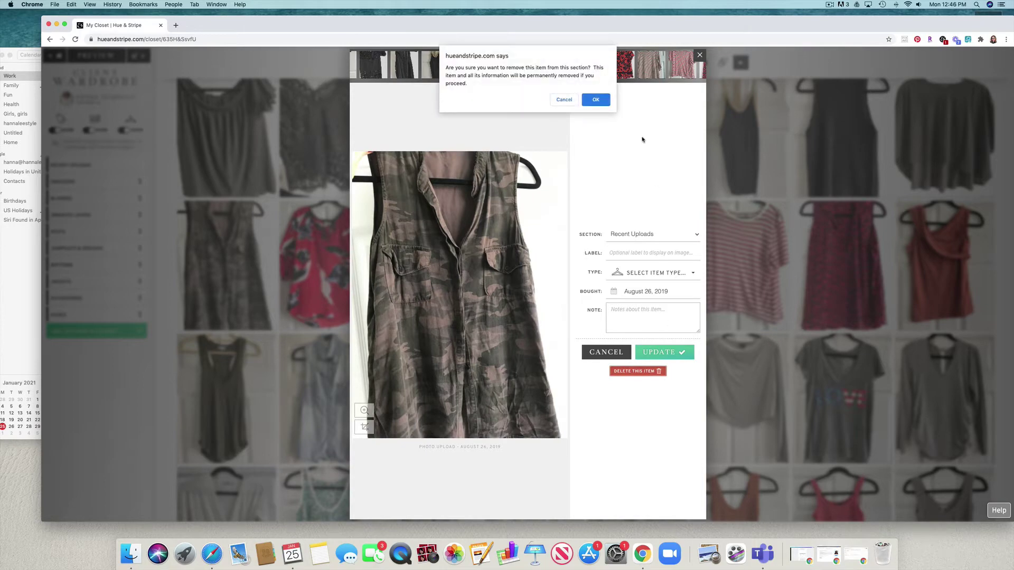
{"action": "left_click", "coordinate": [598, 104]}
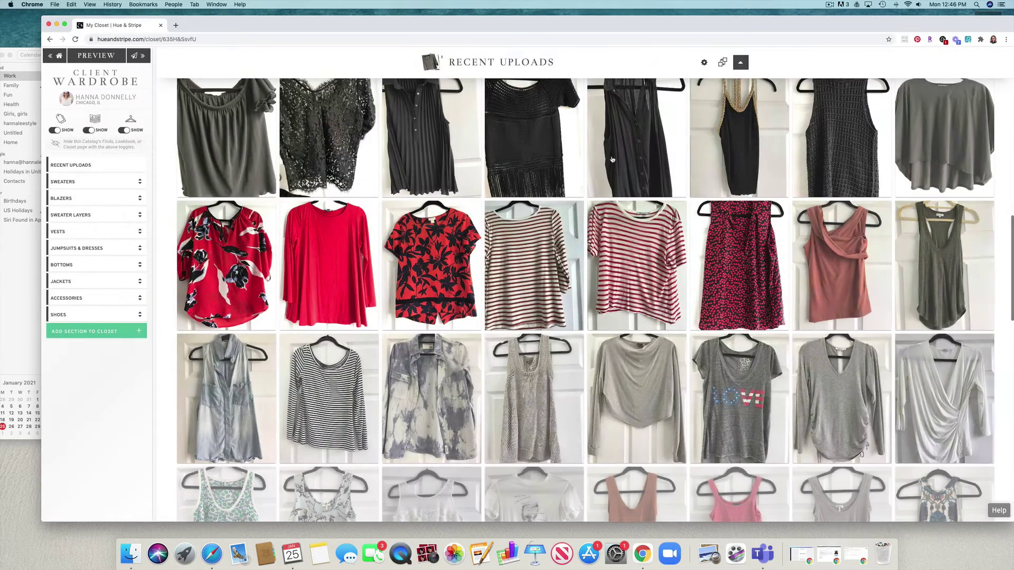
{"action": "scroll", "coordinate": [507, 301], "scroll_direction": "down", "scroll_amount": 3}
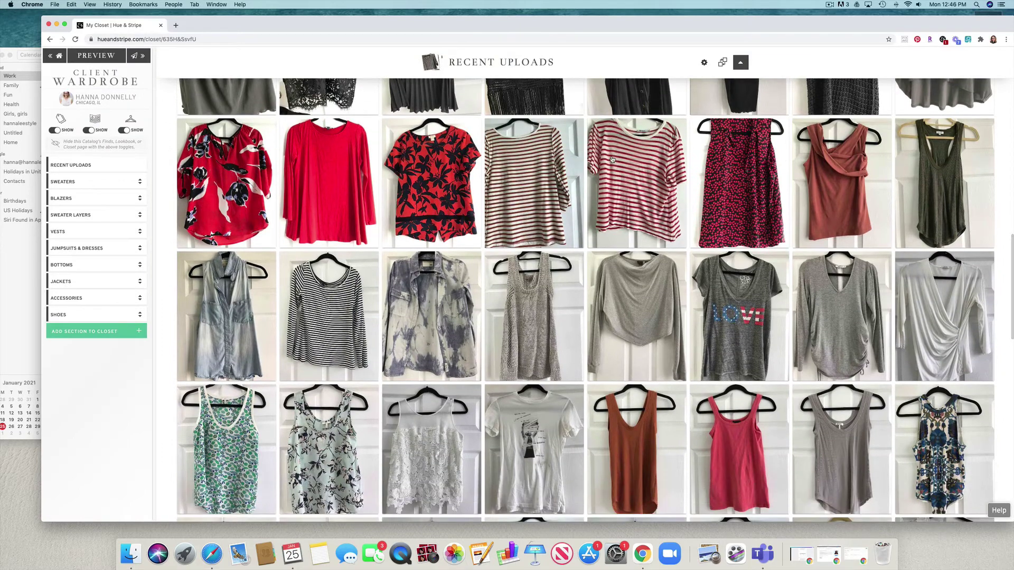
{"action": "scroll", "coordinate": [612, 161], "scroll_direction": "down", "scroll_amount": 4}
{"action": "scroll", "coordinate": [611, 160], "scroll_direction": "down", "scroll_amount": 4}
{"action": "scroll", "coordinate": [613, 160], "scroll_direction": "down", "scroll_amount": 4}
{"action": "scroll", "coordinate": [612, 160], "scroll_direction": "down", "scroll_amount": 3}
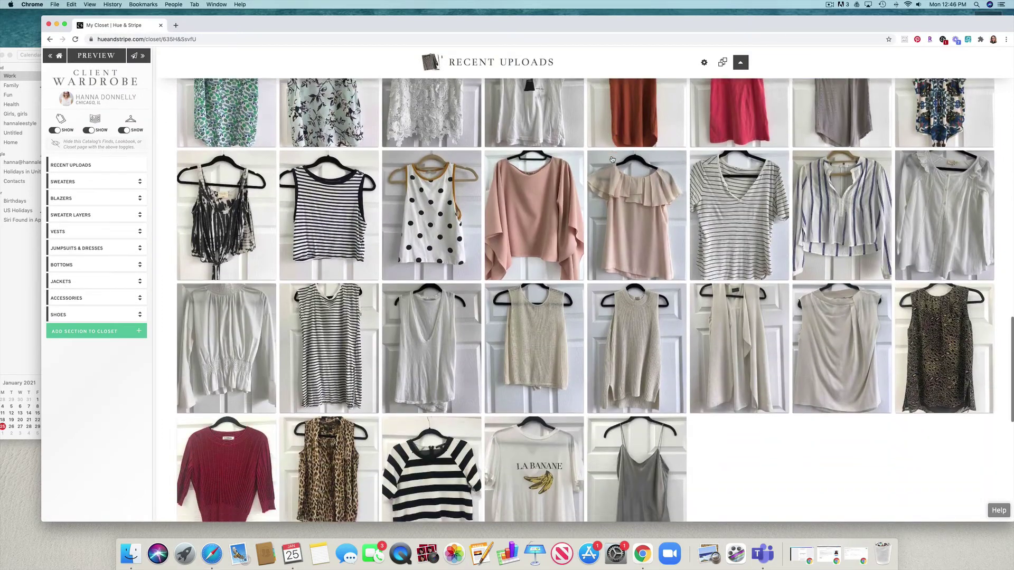
{"action": "scroll", "coordinate": [612, 160], "scroll_direction": "down", "scroll_amount": 3}
{"action": "scroll", "coordinate": [612, 161], "scroll_direction": "down", "scroll_amount": 3}
{"action": "scroll", "coordinate": [612, 160], "scroll_direction": "down", "scroll_amount": 2}
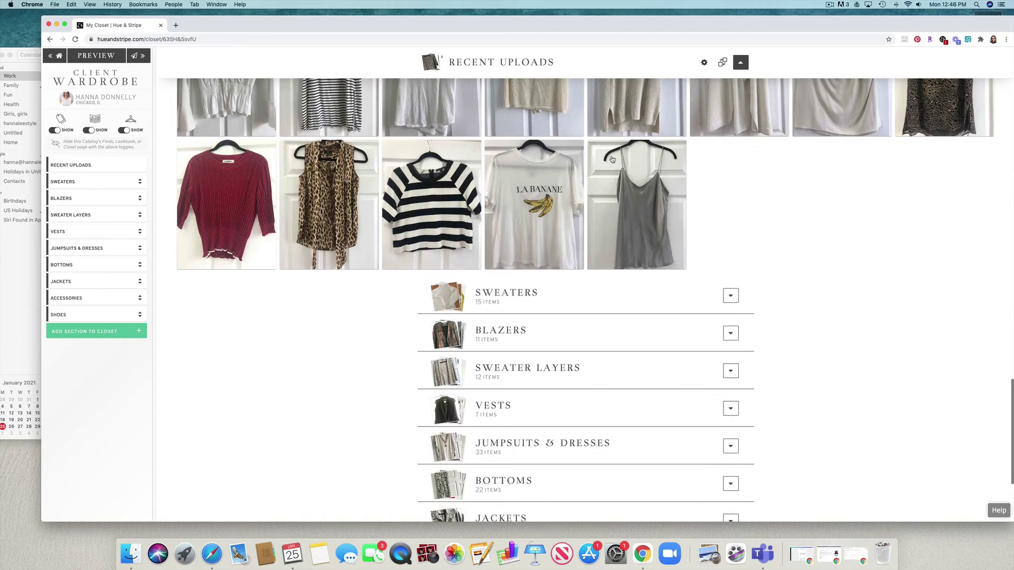
{"action": "scroll", "coordinate": [763, 216], "scroll_direction": "down", "scroll_amount": 2}
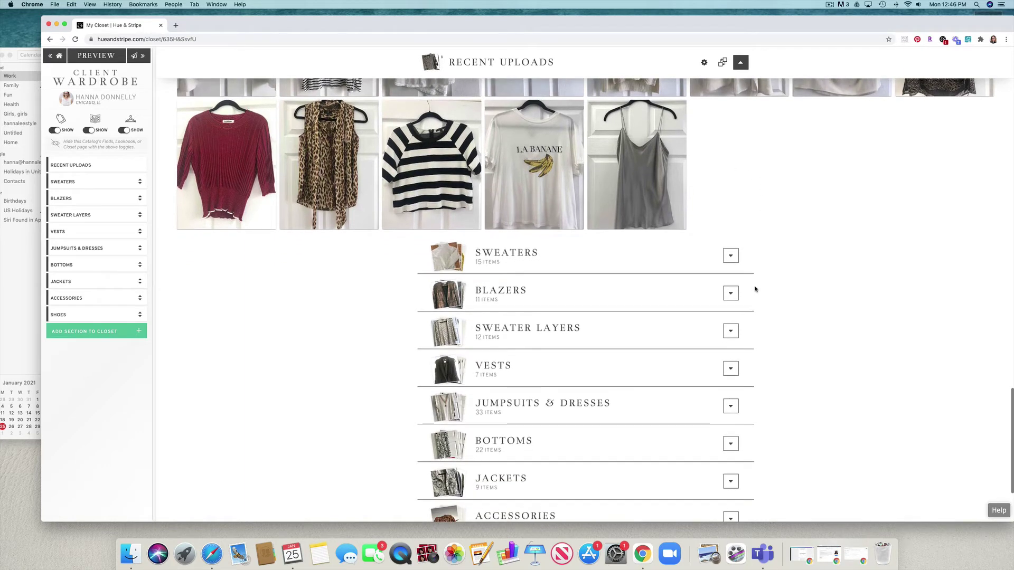
{"action": "scroll", "coordinate": [755, 290], "scroll_direction": "down", "scroll_amount": 1}
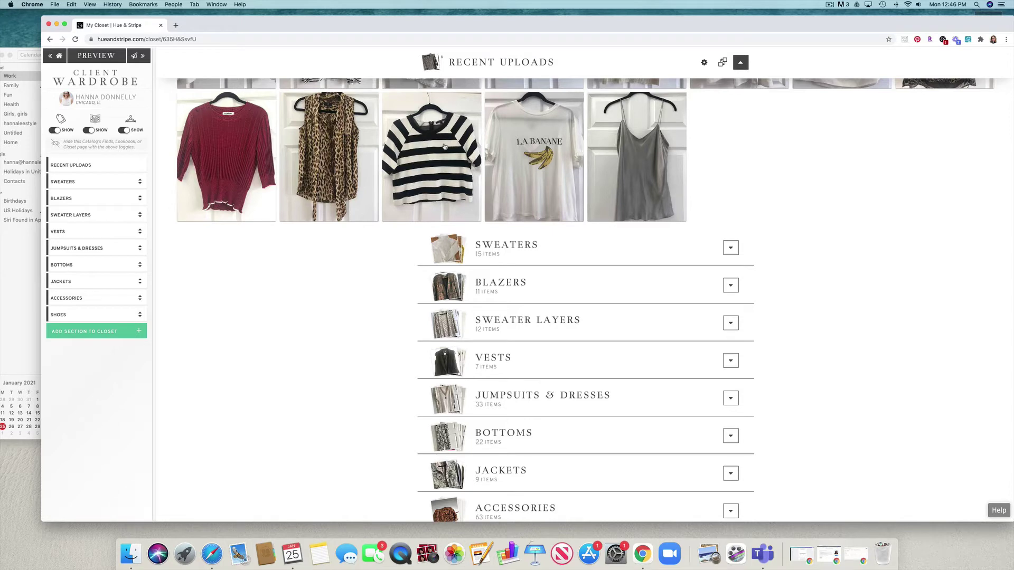
{"action": "scroll", "coordinate": [445, 147], "scroll_direction": "down", "scroll_amount": 2}
{"action": "scroll", "coordinate": [554, 238], "scroll_direction": "down", "scroll_amount": 3}
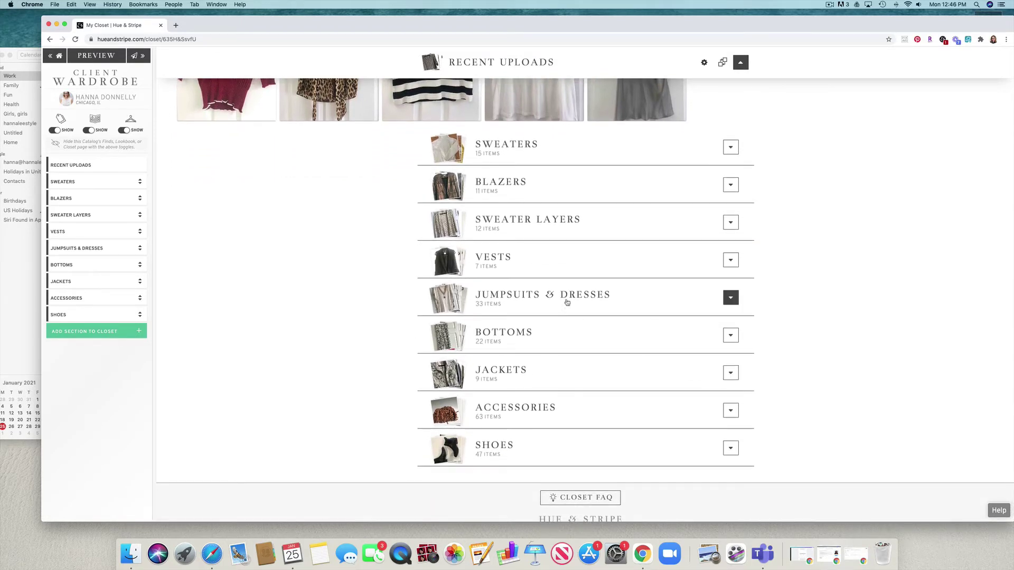
Expand Vests, delete the olive green vest with confirmation, then collapse Vests again
{"action": "left_click", "coordinate": [730, 259]}
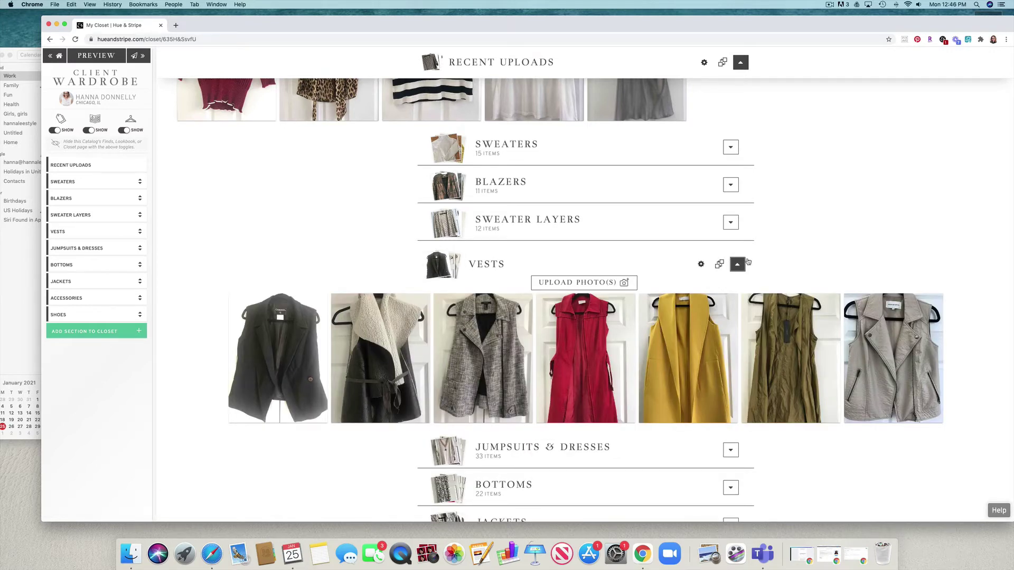
{"action": "left_click", "coordinate": [791, 357]}
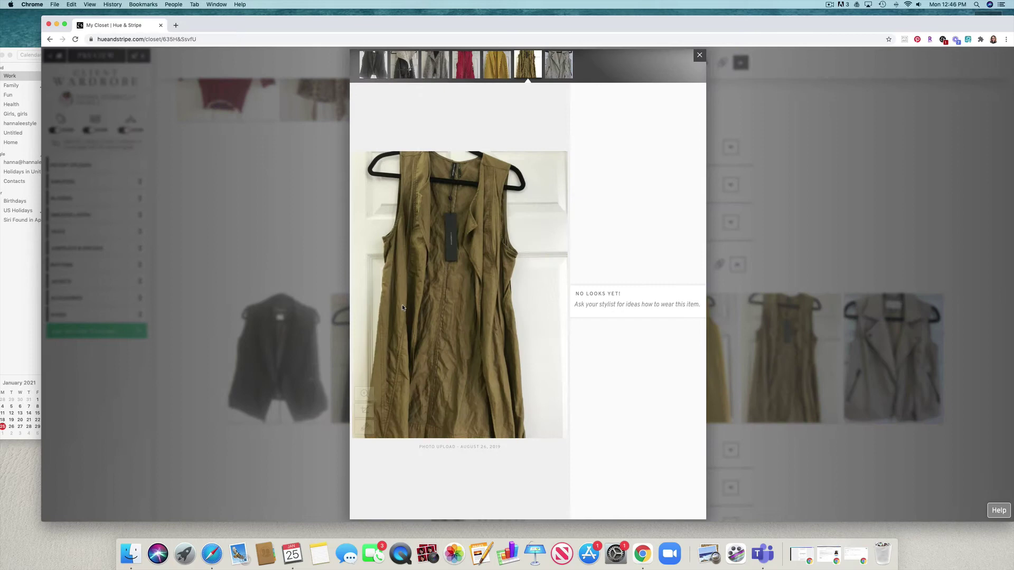
{"action": "mouse_move", "coordinate": [459, 301]}
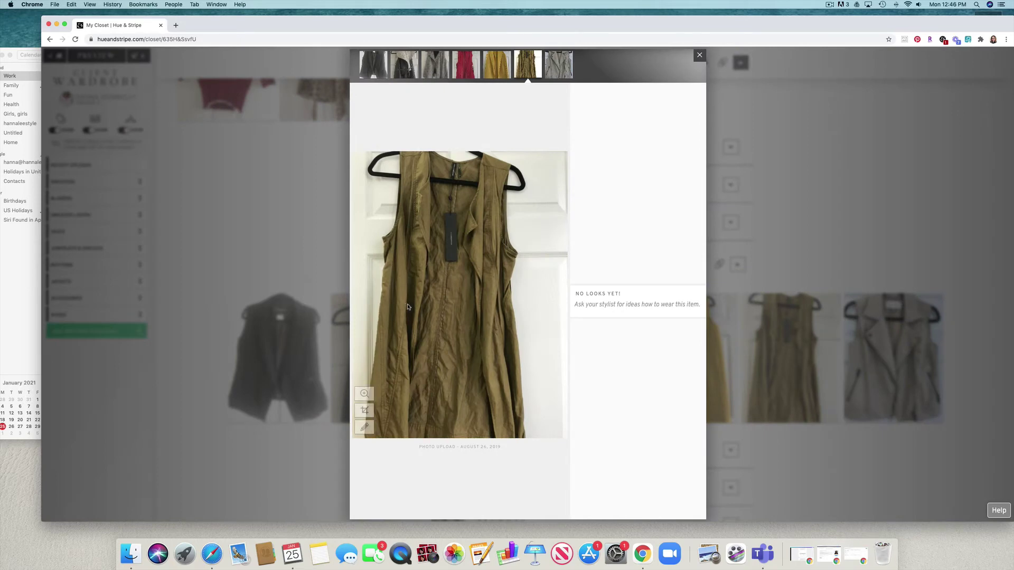
{"action": "left_click", "coordinate": [364, 428]}
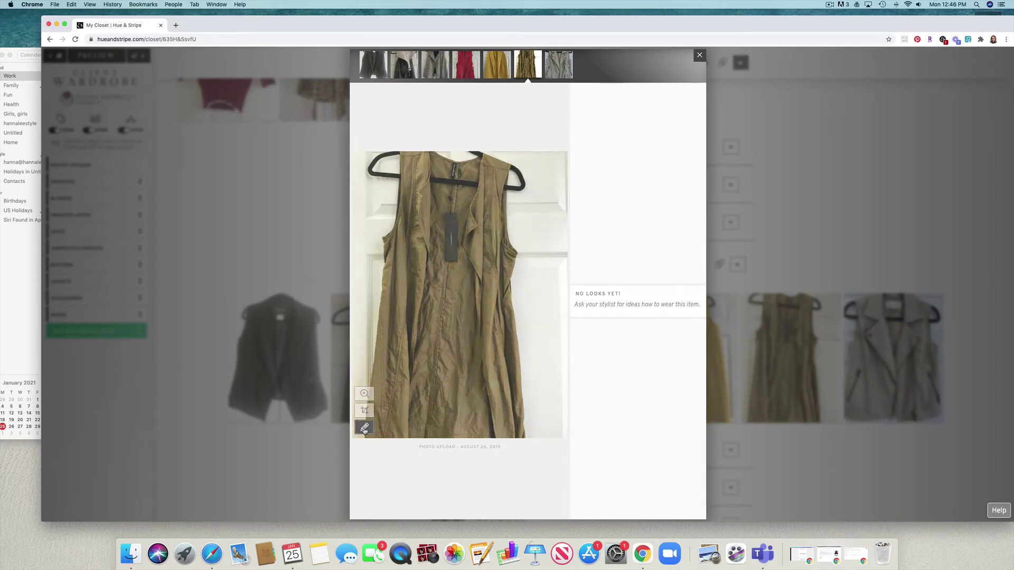
{"action": "left_click", "coordinate": [654, 372]}
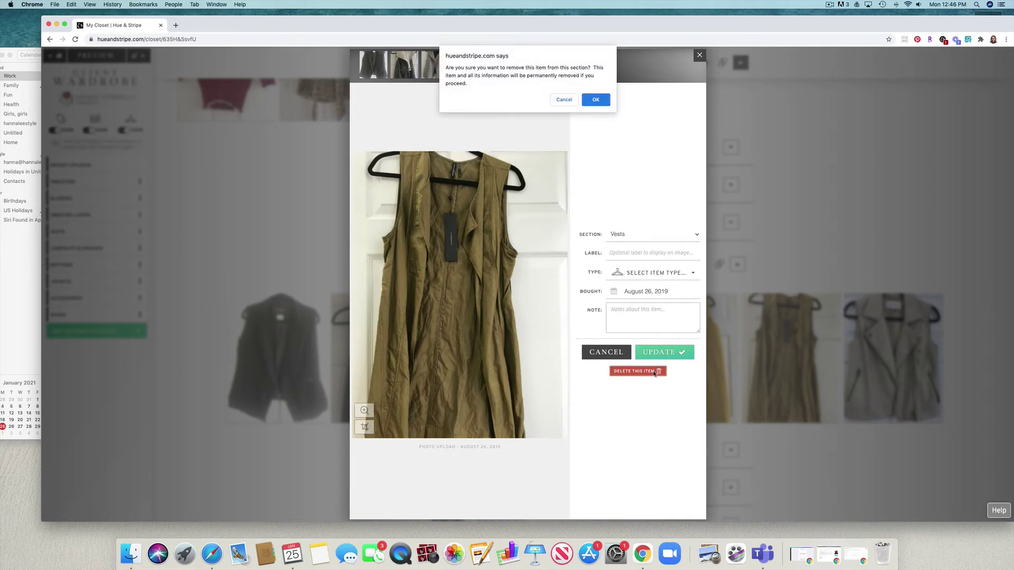
{"action": "left_click", "coordinate": [596, 100]}
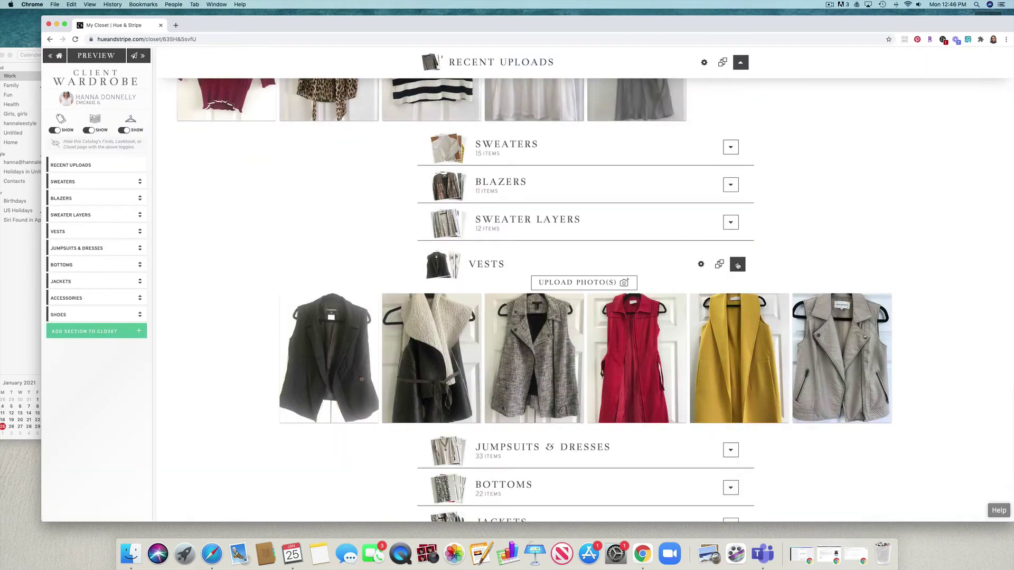
{"action": "left_click", "coordinate": [738, 264]}
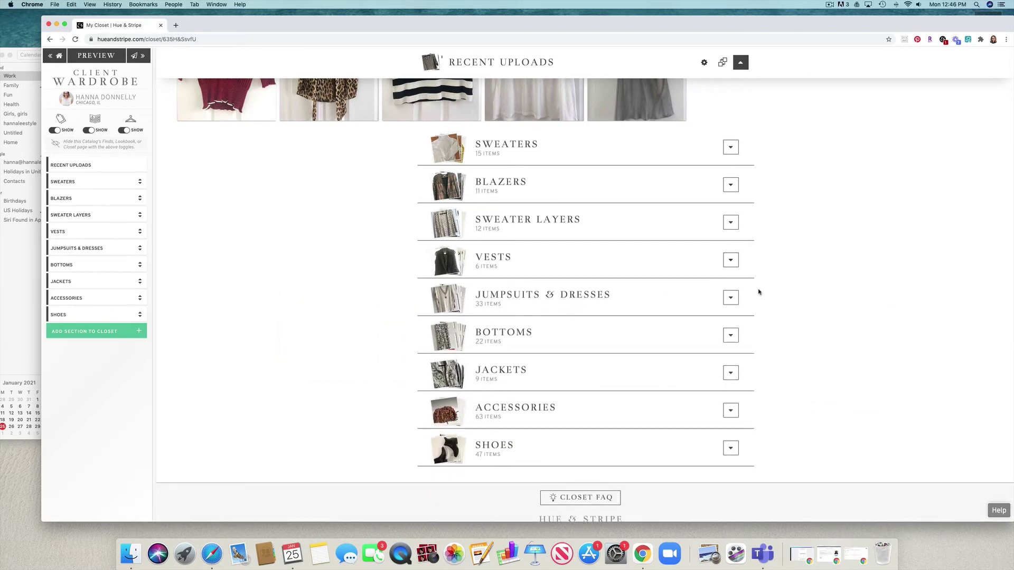
Expand the Jumpsuits & Dresses row to reveal its grid of dress photos
{"action": "left_click", "coordinate": [731, 297]}
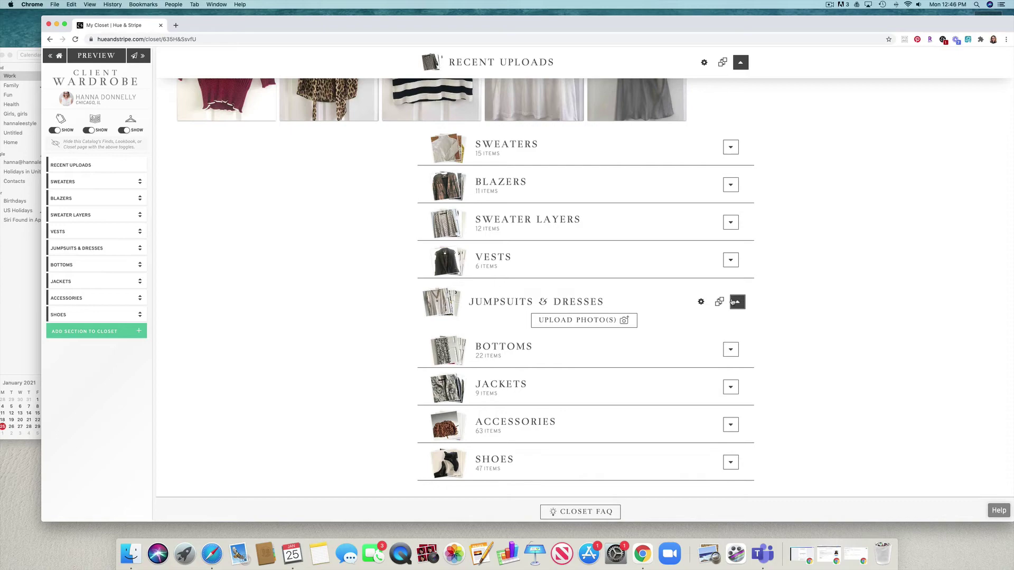
{"action": "scroll", "coordinate": [736, 302], "scroll_direction": "down", "scroll_amount": 3}
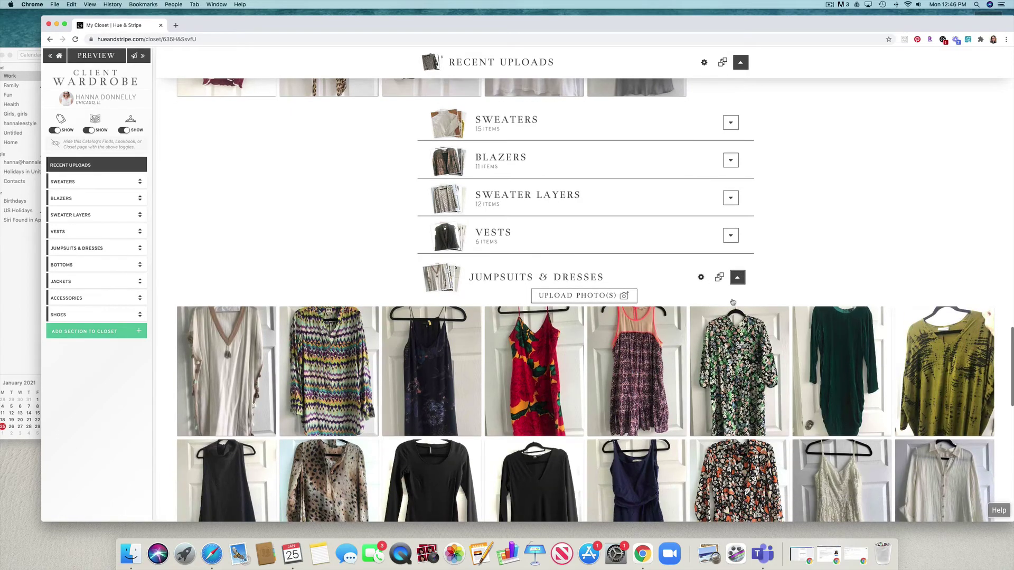
{"action": "scroll", "coordinate": [736, 302], "scroll_direction": "down", "scroll_amount": 3}
{"action": "scroll", "coordinate": [736, 301], "scroll_direction": "down", "scroll_amount": 3}
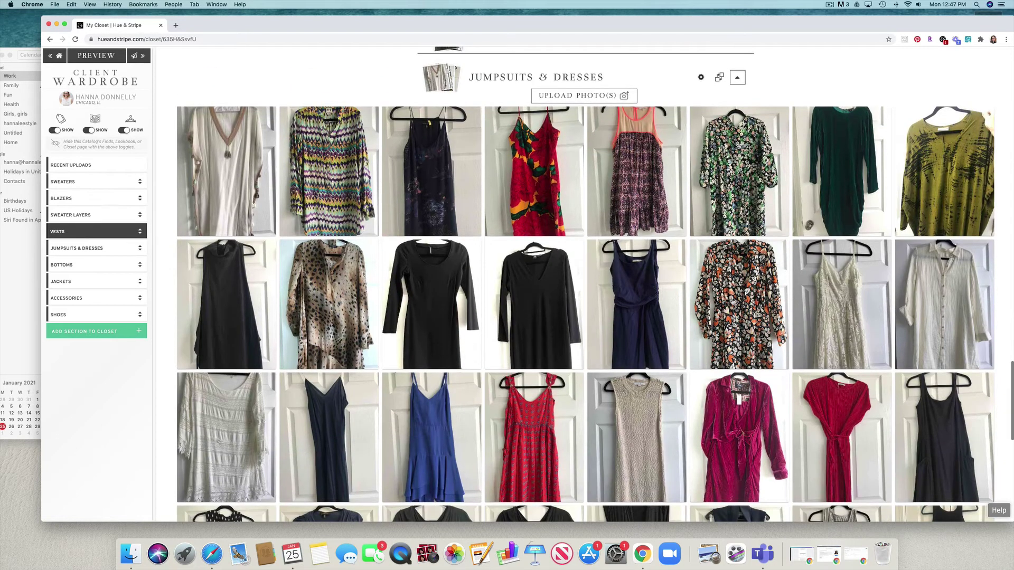
{"action": "scroll", "coordinate": [737, 302], "scroll_direction": "down", "scroll_amount": 1}
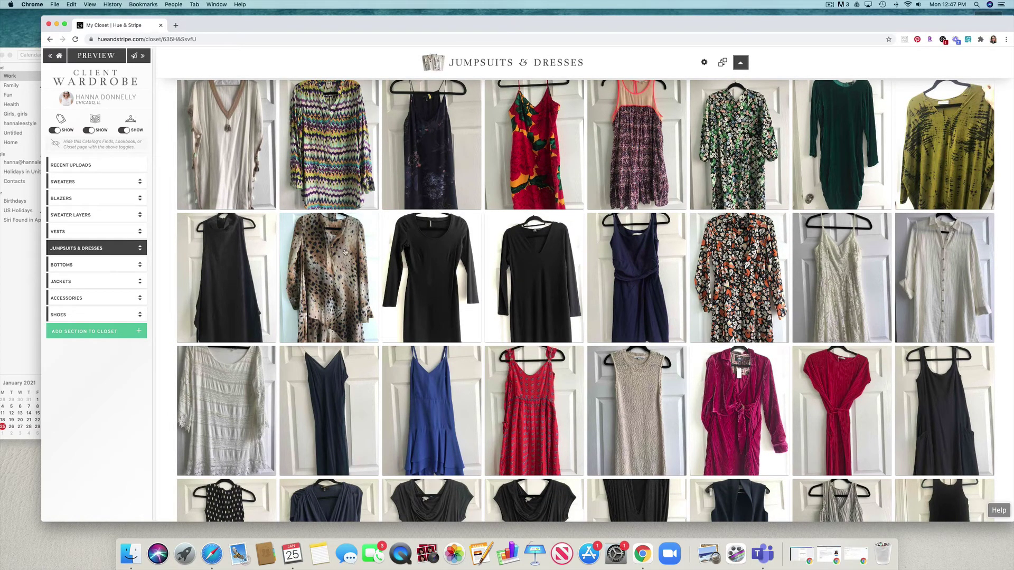
Delete the leopard-print dress from Jumpsuits & Dresses and confirm the removal
{"action": "left_click", "coordinate": [334, 264]}
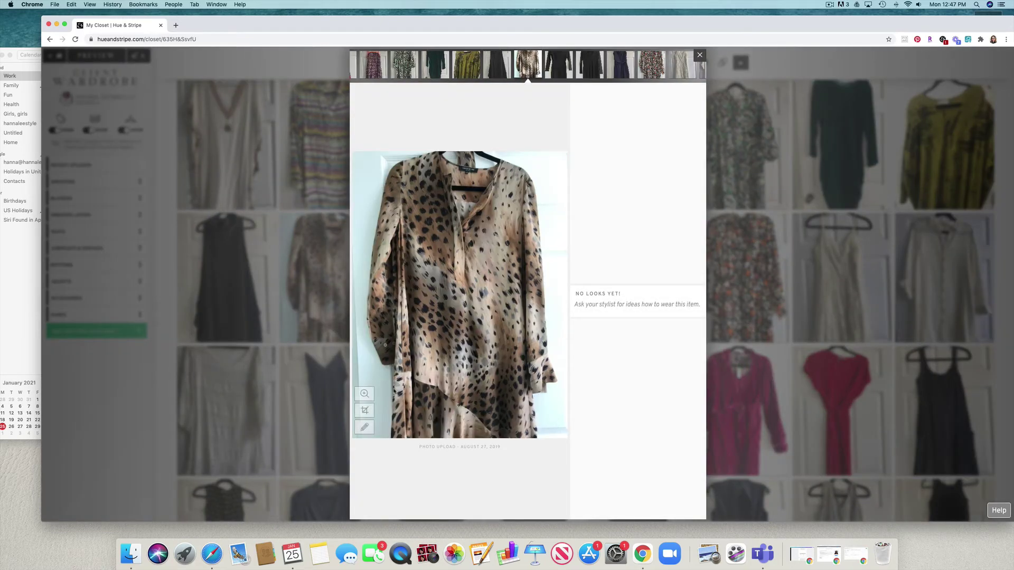
{"action": "left_click", "coordinate": [363, 428]}
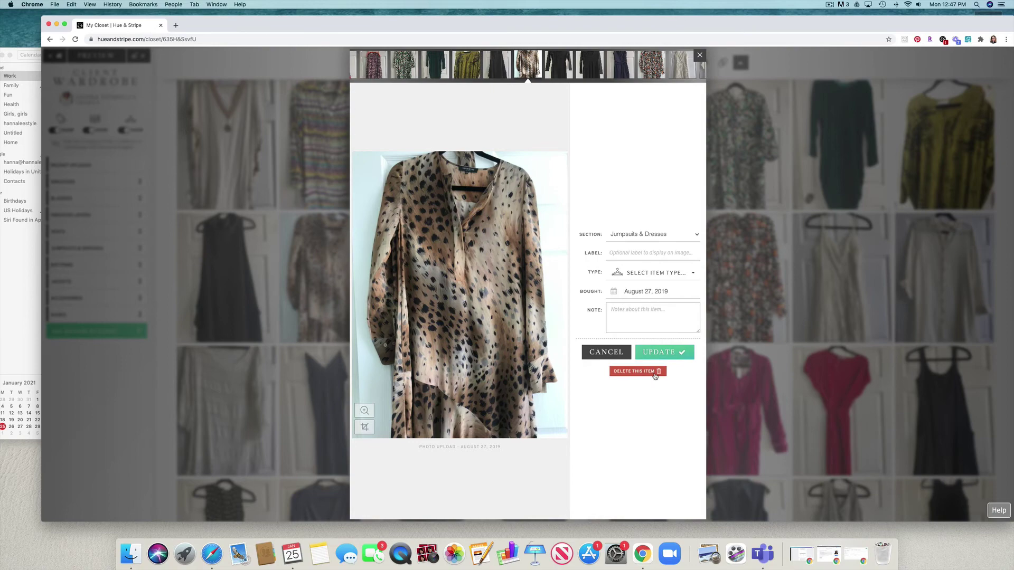
{"action": "left_click", "coordinate": [654, 372]}
{"action": "left_click", "coordinate": [596, 101]}
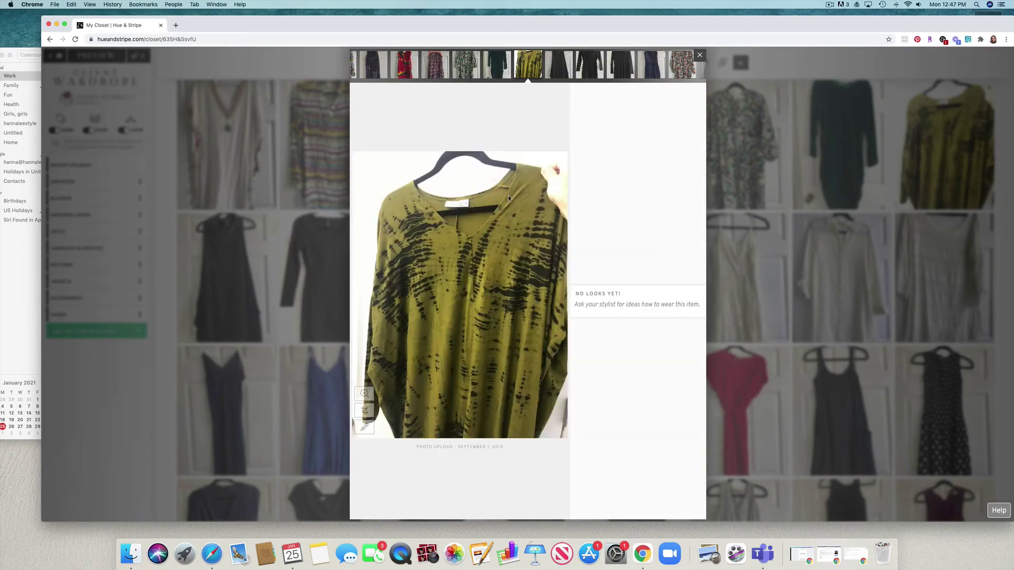
Save the olive tie-dye top's photo to the desktop, then delete the top permanently
{"action": "left_click_drag", "start_coordinate": [408, 316], "coordinate": [20, 475]}
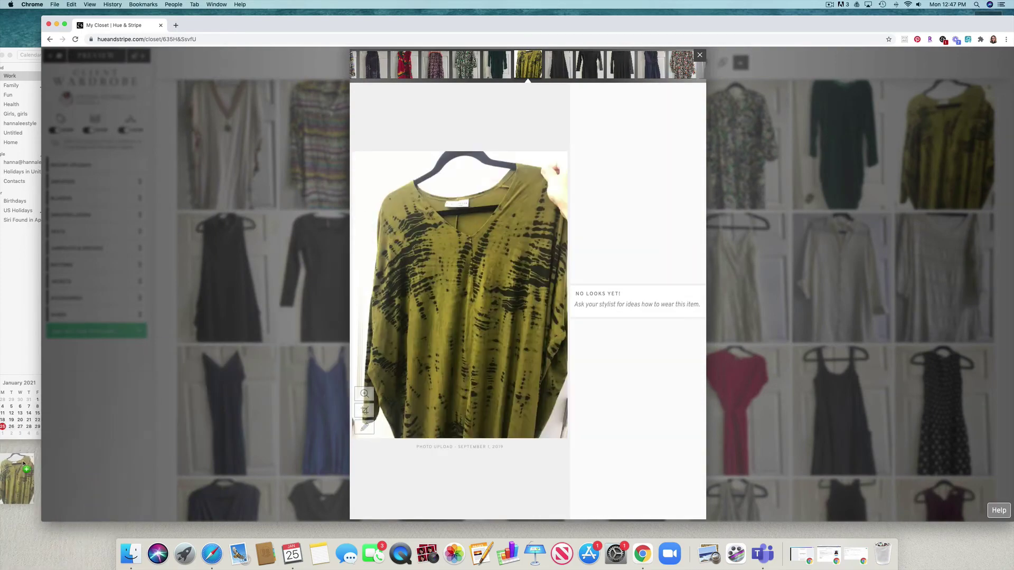
{"action": "left_click", "coordinate": [364, 428]}
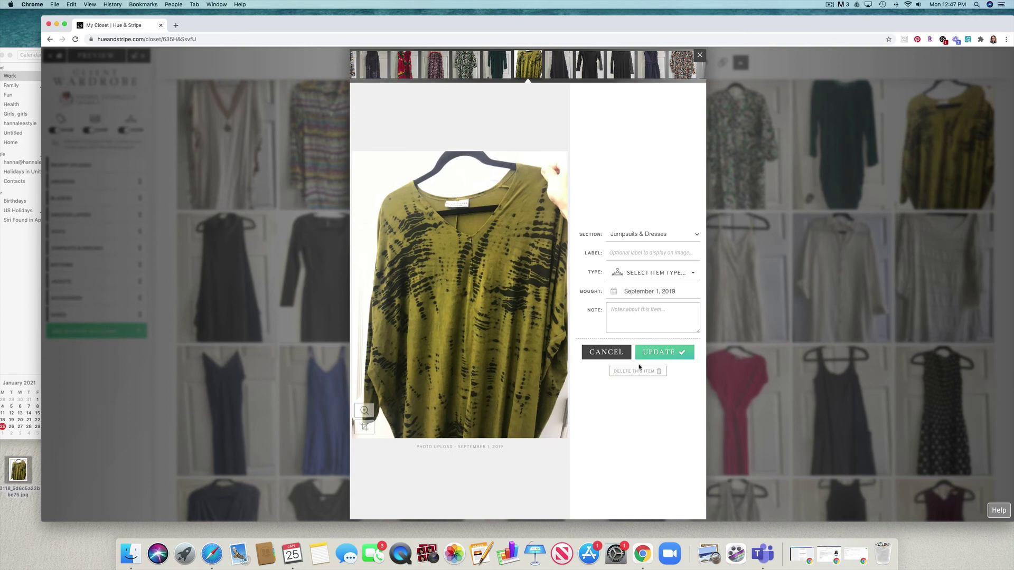
{"action": "left_click", "coordinate": [638, 371]}
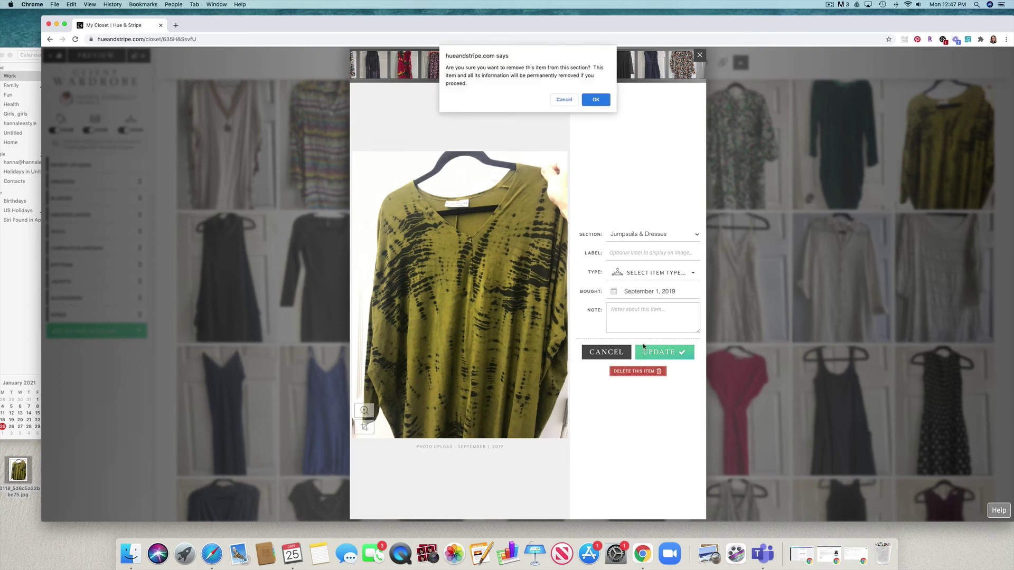
{"action": "left_click", "coordinate": [596, 101]}
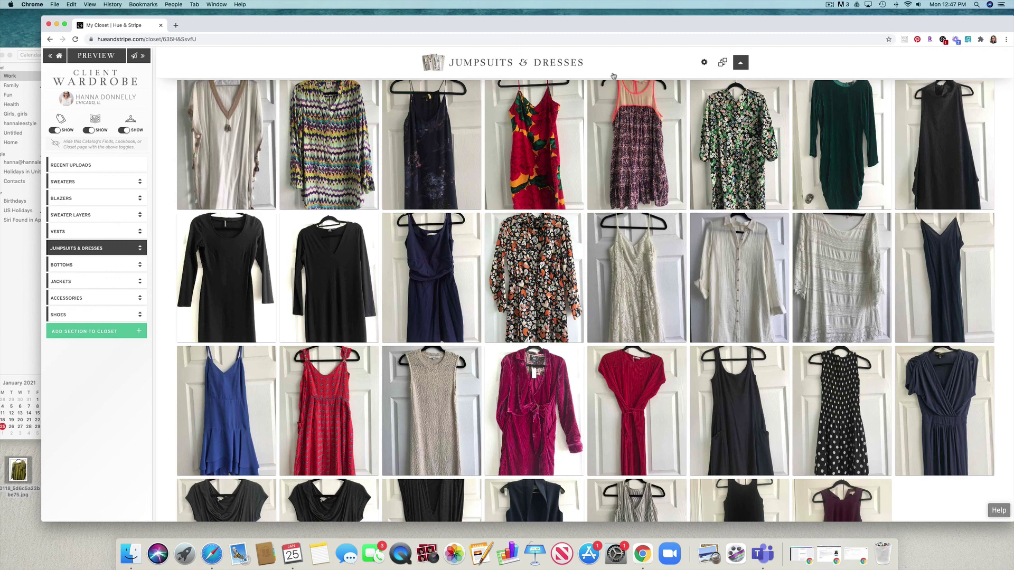
{"action": "left_click", "coordinate": [829, 4]}
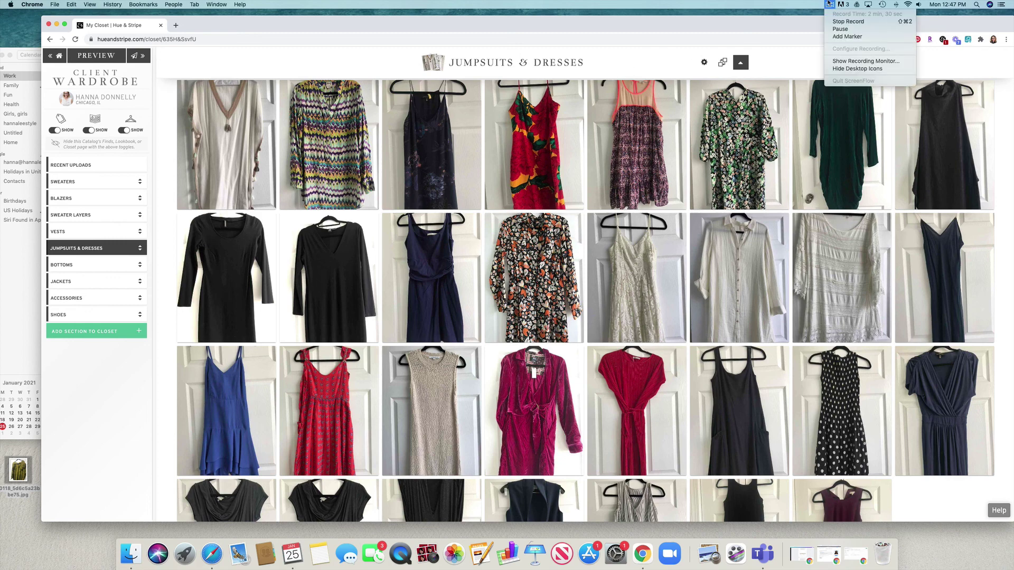